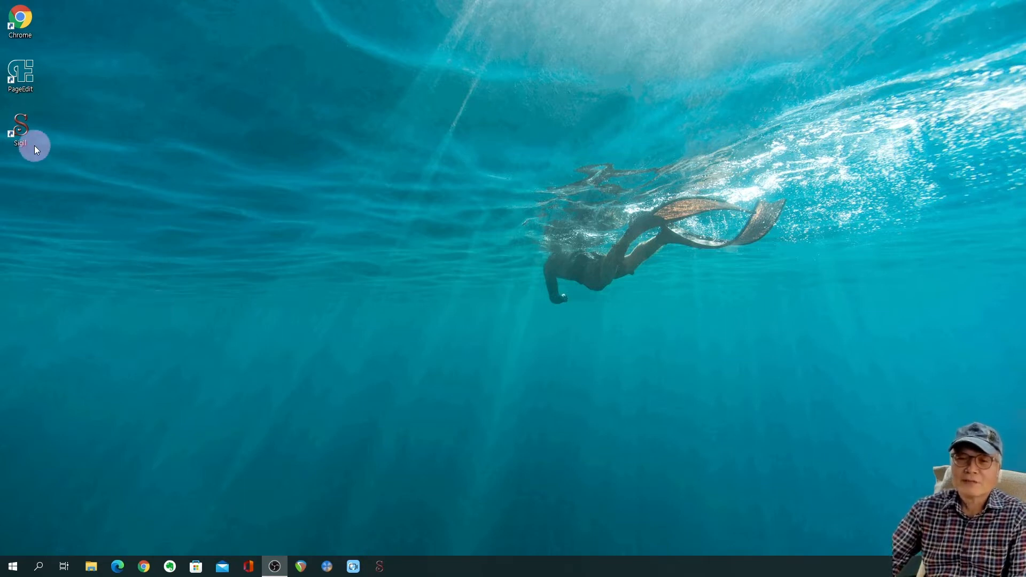
Step: Launch Sigil from the desktop and exit the program again
{"action": "double_click", "coordinate": [23, 131]}
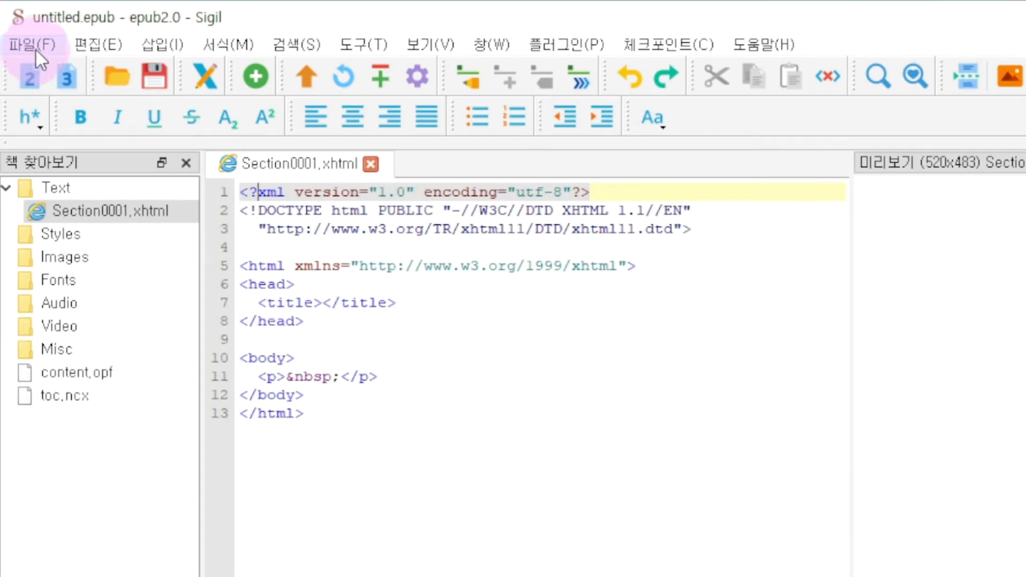
{"action": "left_click", "coordinate": [36, 50]}
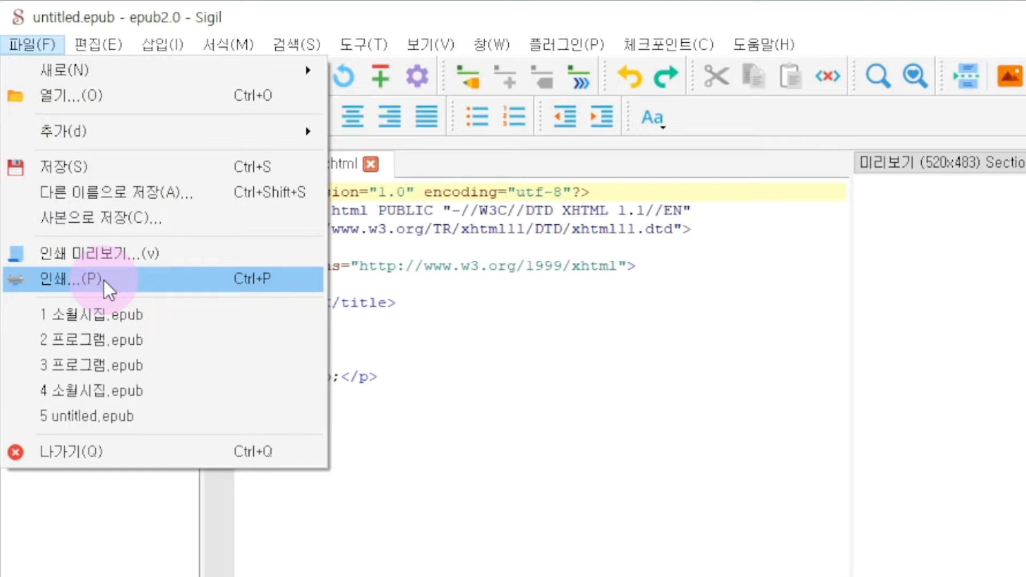
{"action": "left_click", "coordinate": [113, 451]}
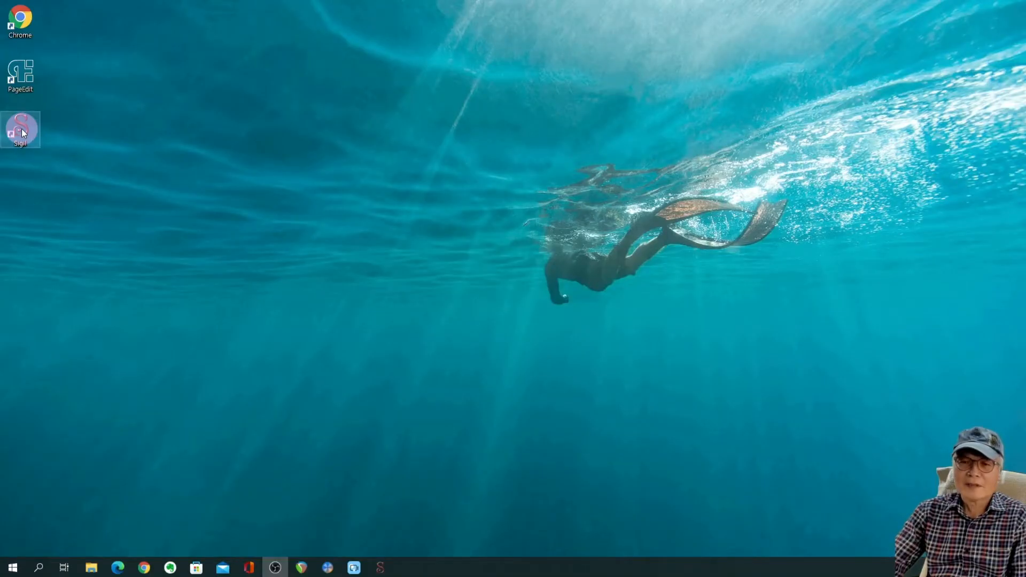
Step: Launch Sigil from the desktop with a blank EPUB document
{"action": "double_click", "coordinate": [22, 129]}
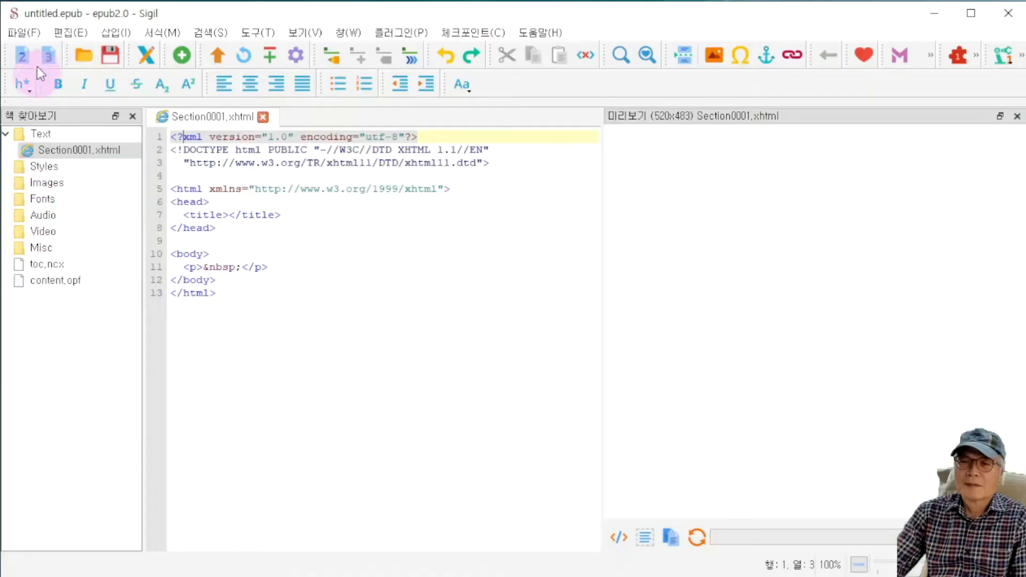
{"action": "left_click", "coordinate": [24, 34]}
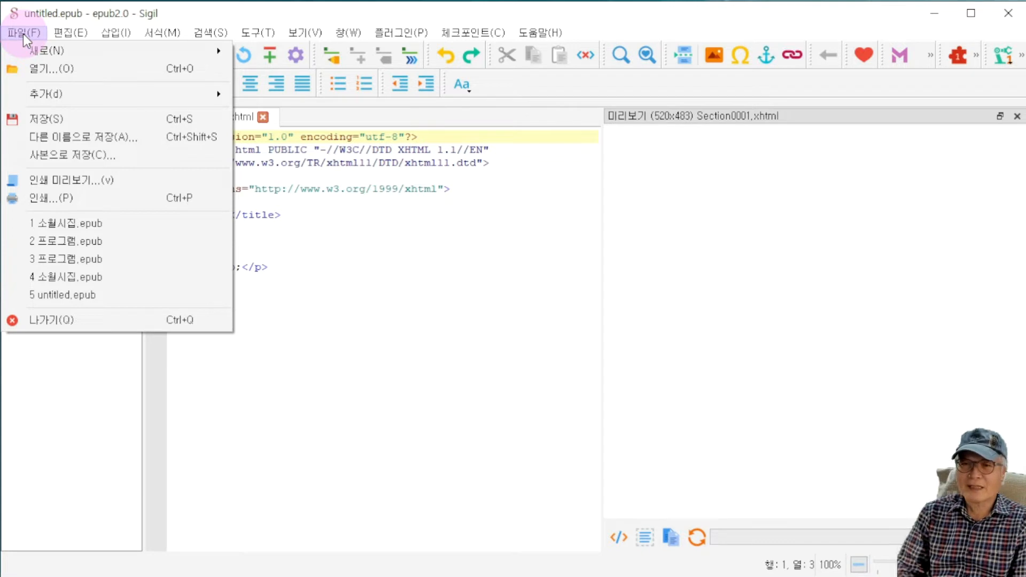
{"action": "left_click", "coordinate": [24, 34]}
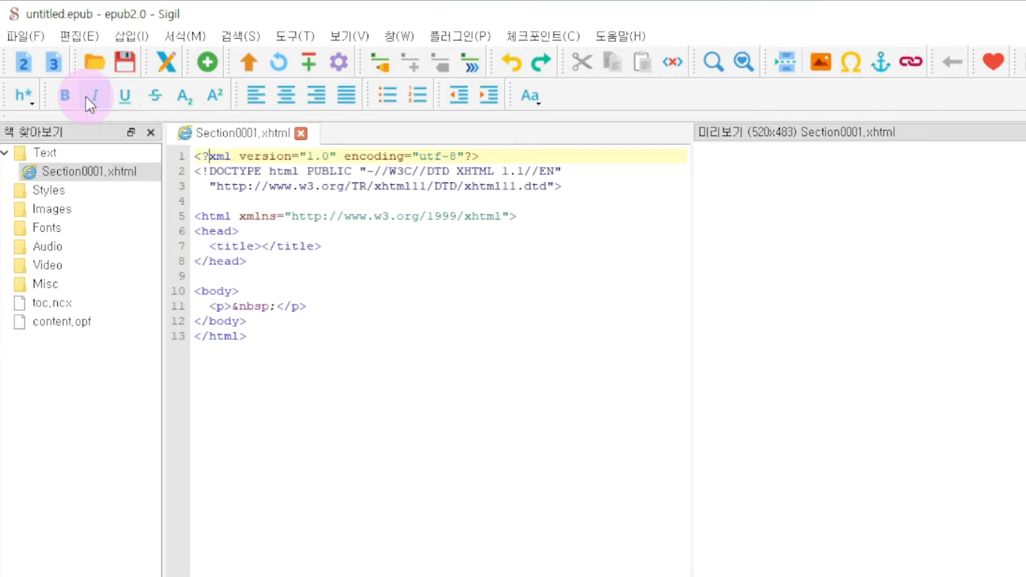
{"action": "left_click", "coordinate": [94, 64]}
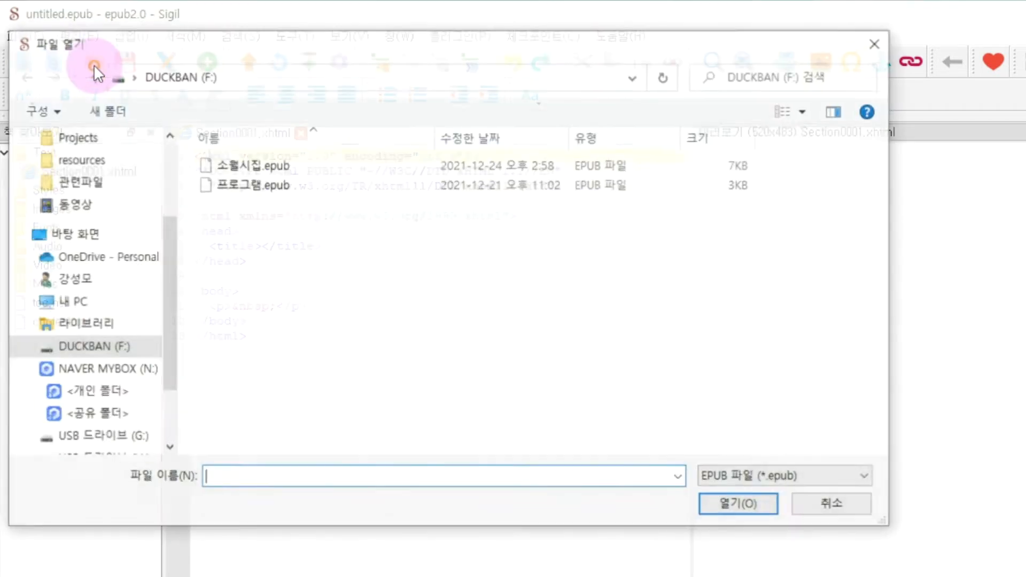
{"action": "left_click", "coordinate": [876, 42]}
{"action": "left_click", "coordinate": [27, 38]}
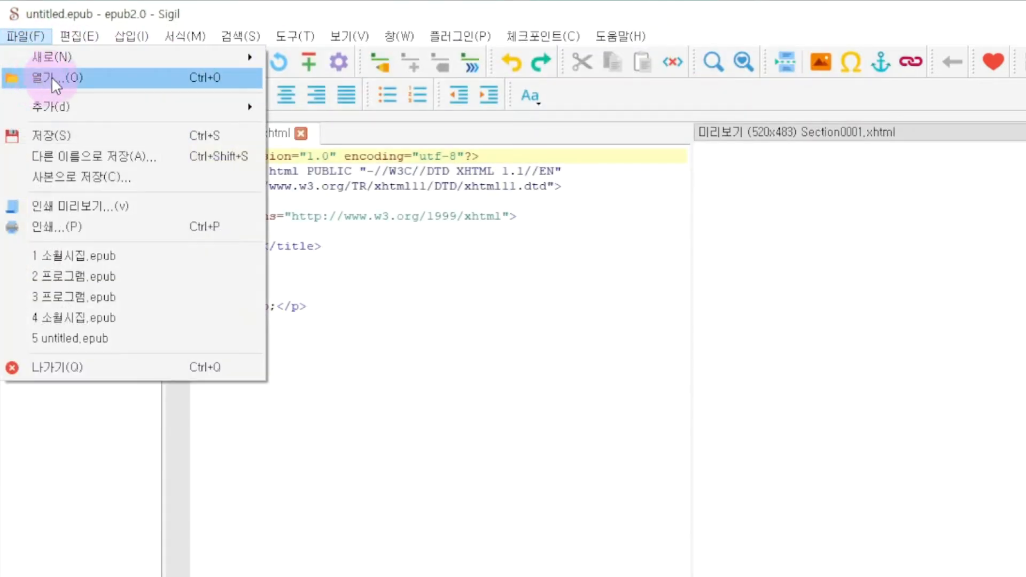
{"action": "left_click", "coordinate": [107, 78]}
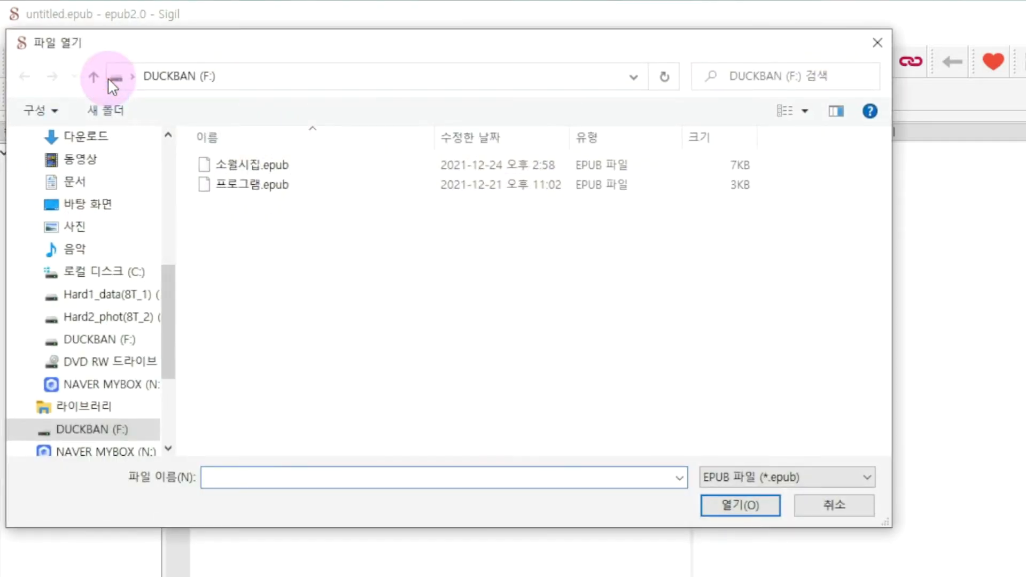
{"action": "left_click", "coordinate": [877, 42]}
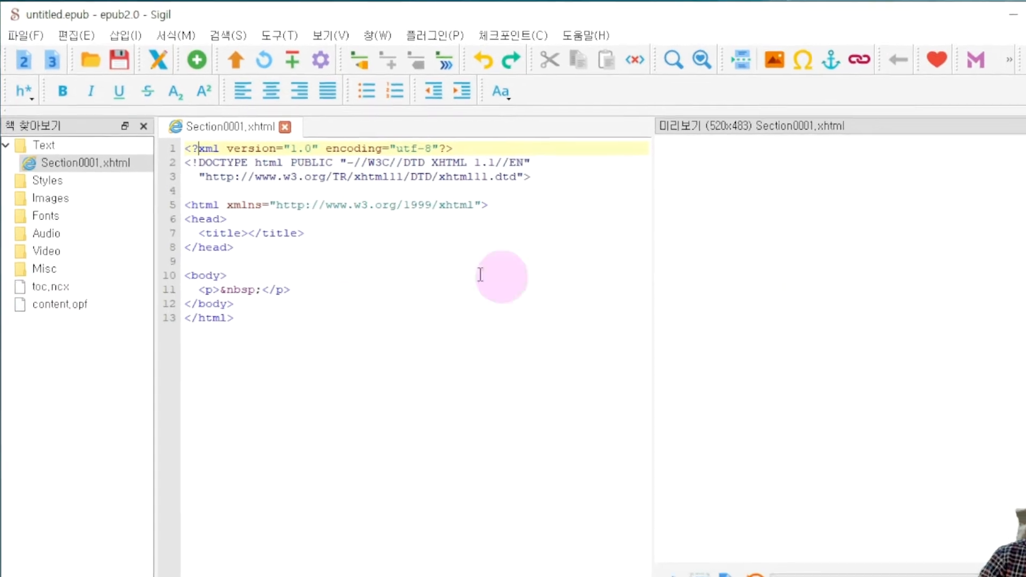
Step: Open the EPUB file 소월시집.epub from the DUCKBAN (F:) drive
{"action": "left_click", "coordinate": [94, 64]}
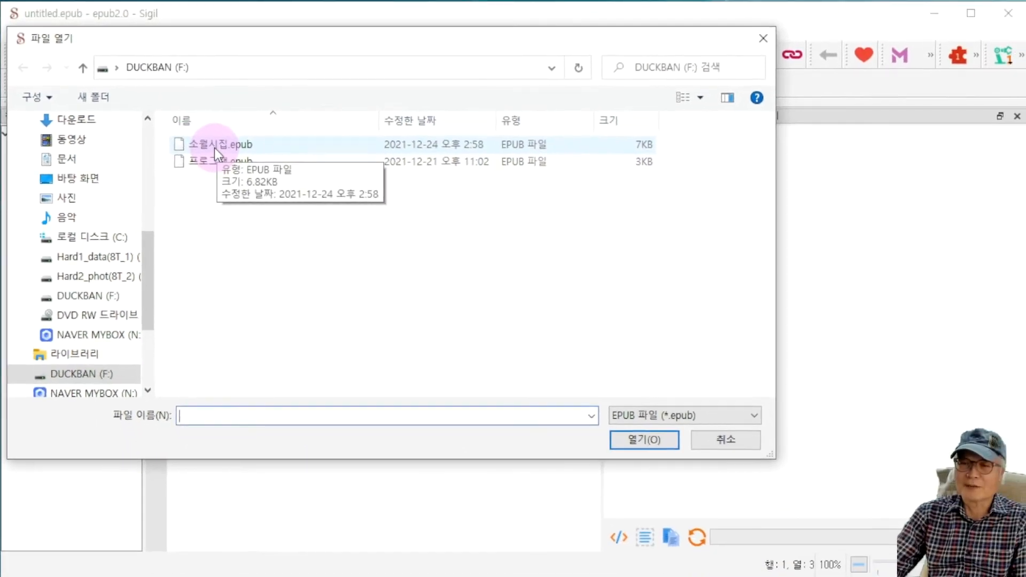
{"action": "double_click", "coordinate": [214, 147]}
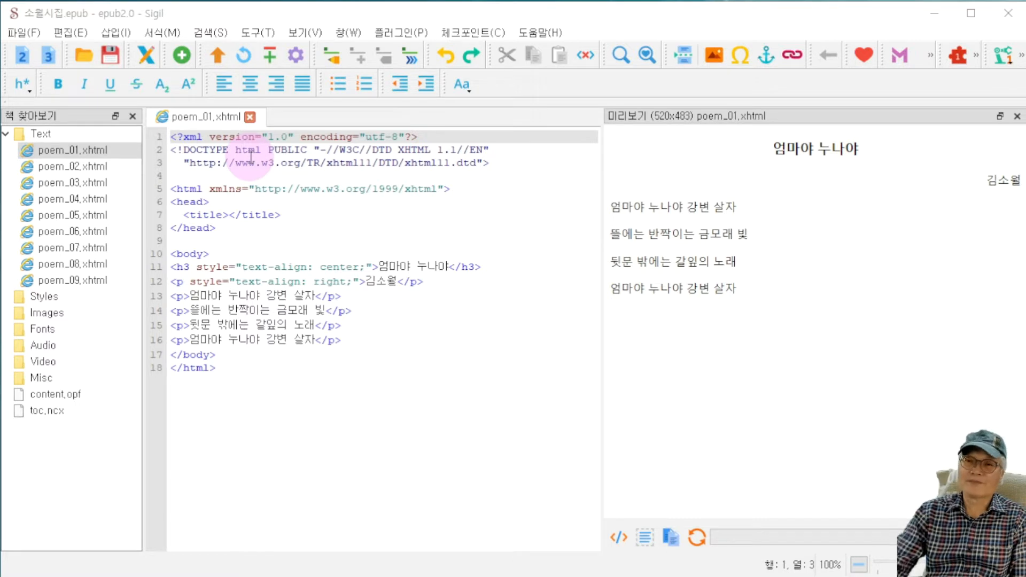
{"action": "left_click", "coordinate": [52, 22]}
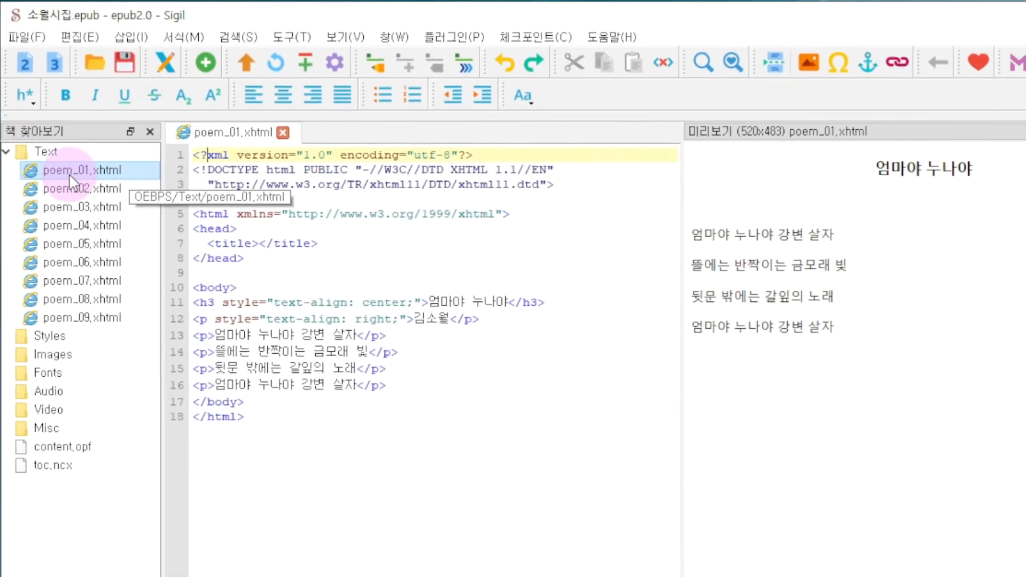
Step: Open poem_02.xhtml and poem_03.xhtml from the Text folder to view their code and preview
{"action": "left_click", "coordinate": [63, 150]}
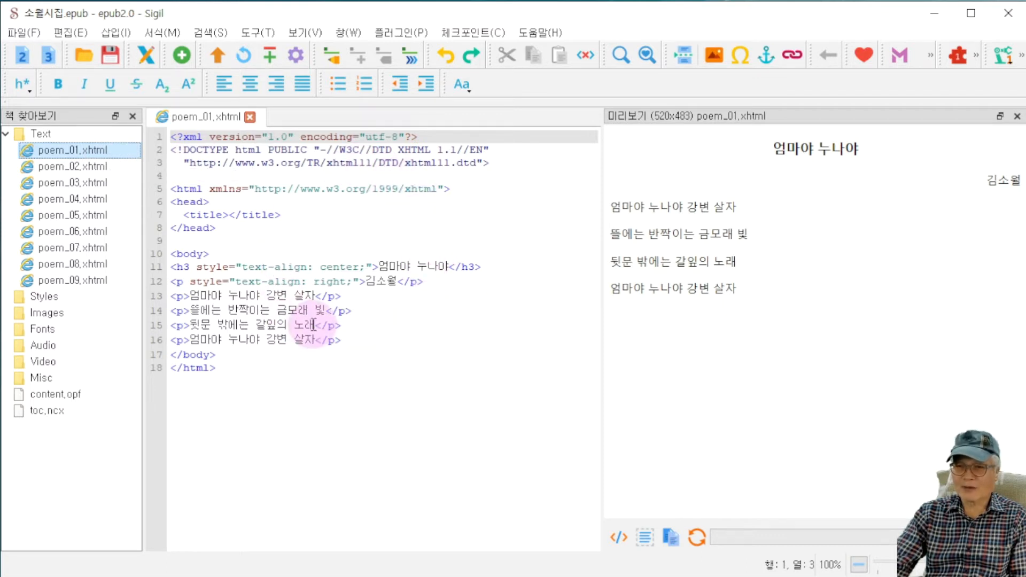
{"action": "double_click", "coordinate": [92, 168]}
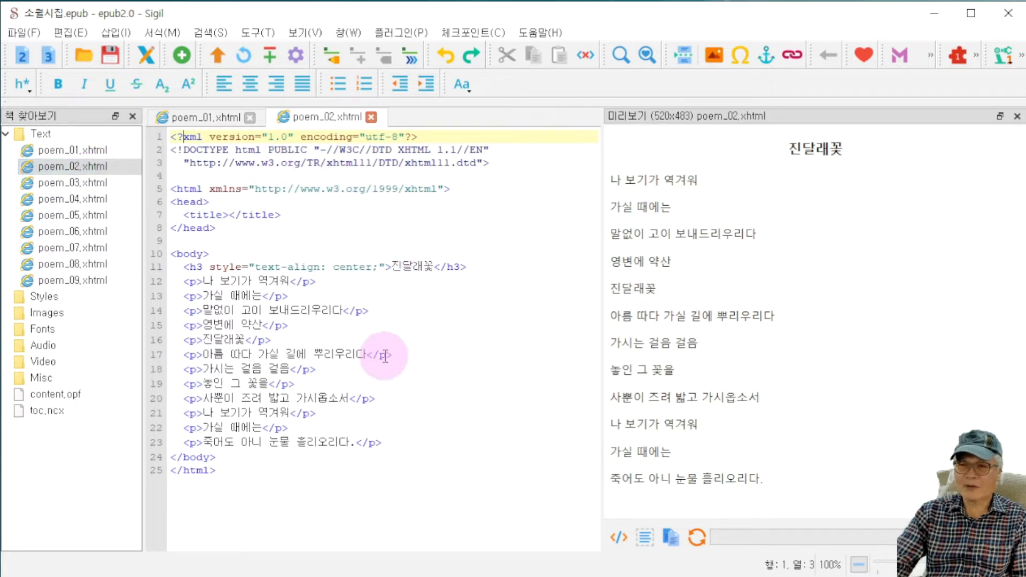
{"action": "double_click", "coordinate": [94, 186]}
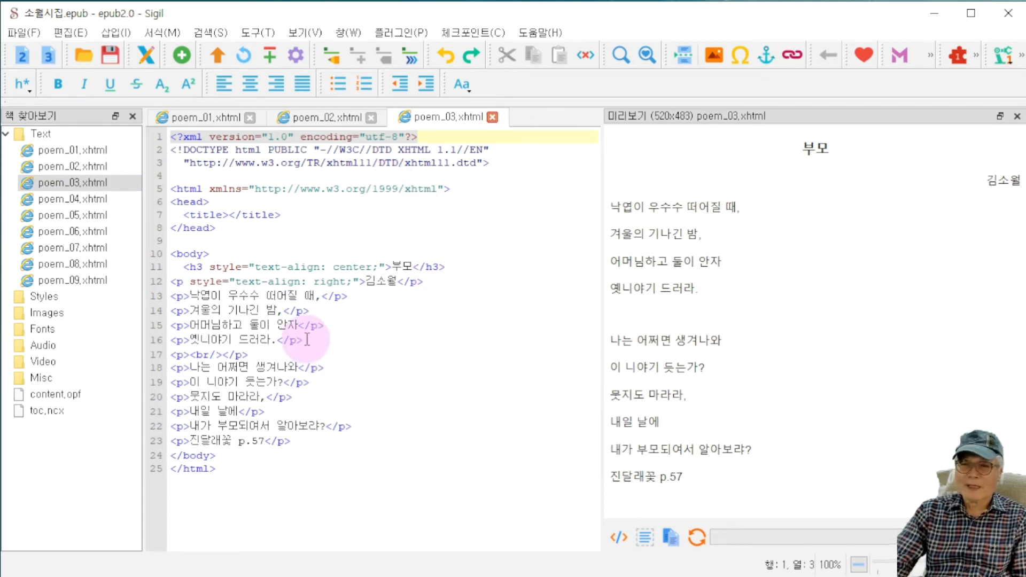
Step: Go through the poem files in the Text folder from poem_01 to poem_07 and bring up poem_01.xhtml again
{"action": "left_click", "coordinate": [109, 153]}
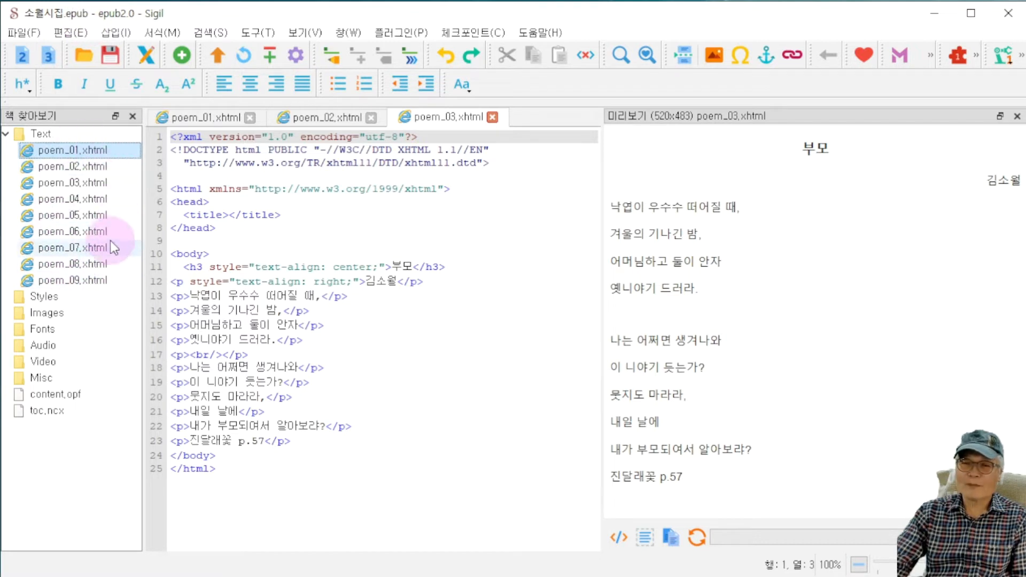
{"action": "left_click", "coordinate": [74, 166]}
{"action": "left_click", "coordinate": [75, 187]}
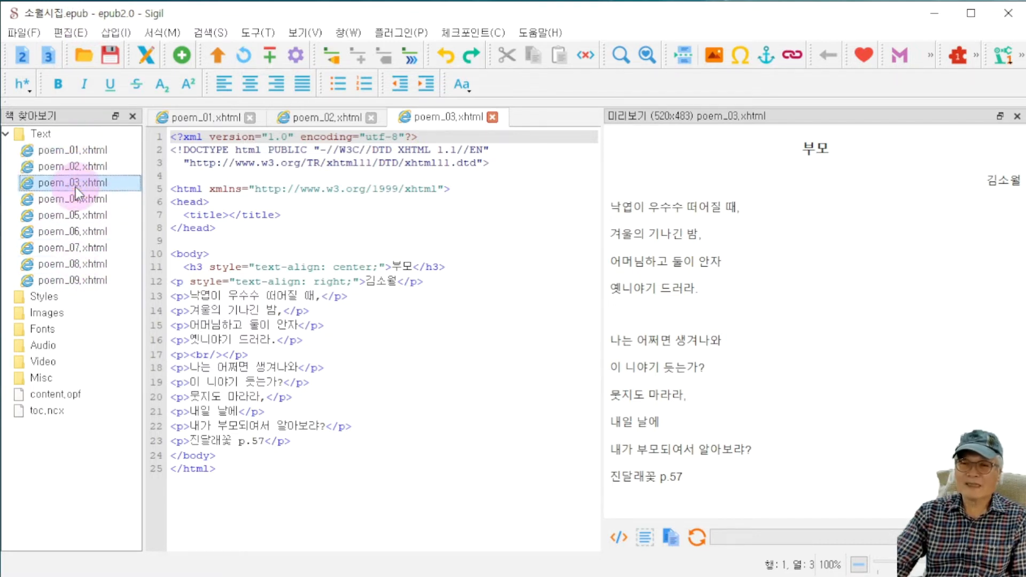
{"action": "left_click", "coordinate": [79, 200]}
{"action": "left_click", "coordinate": [83, 219]}
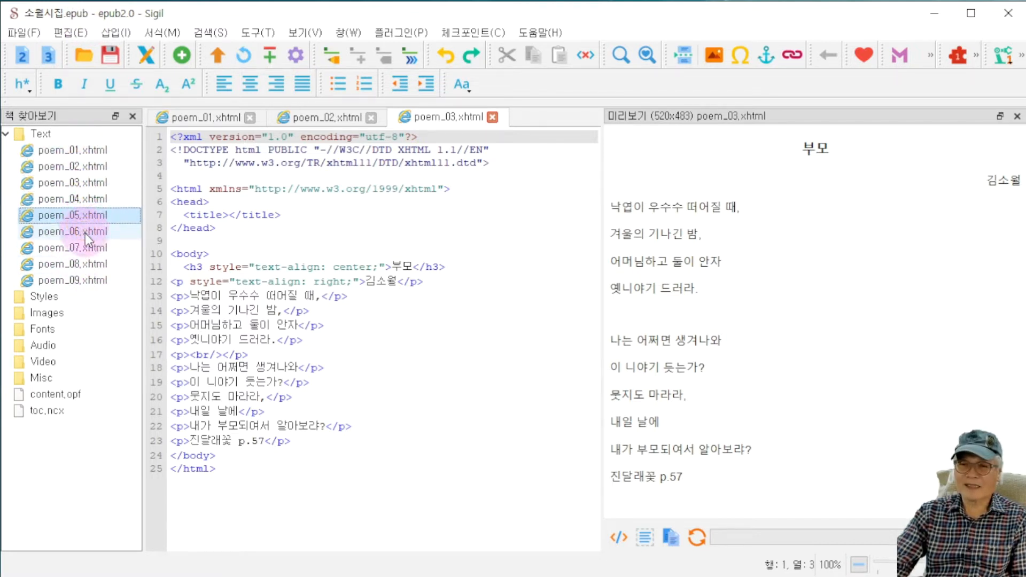
{"action": "left_click", "coordinate": [85, 233]}
{"action": "left_click", "coordinate": [85, 249]}
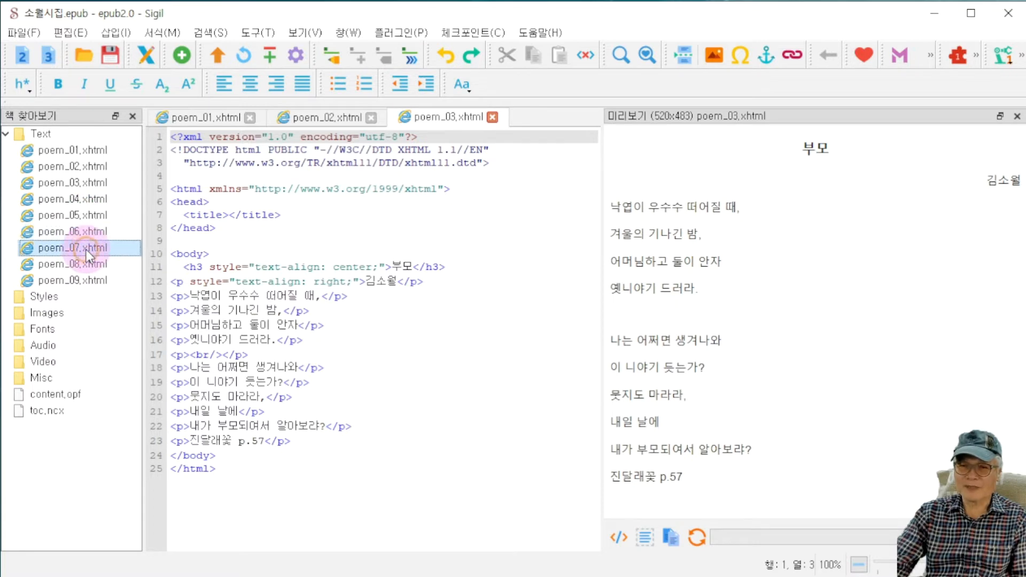
{"action": "double_click", "coordinate": [93, 150]}
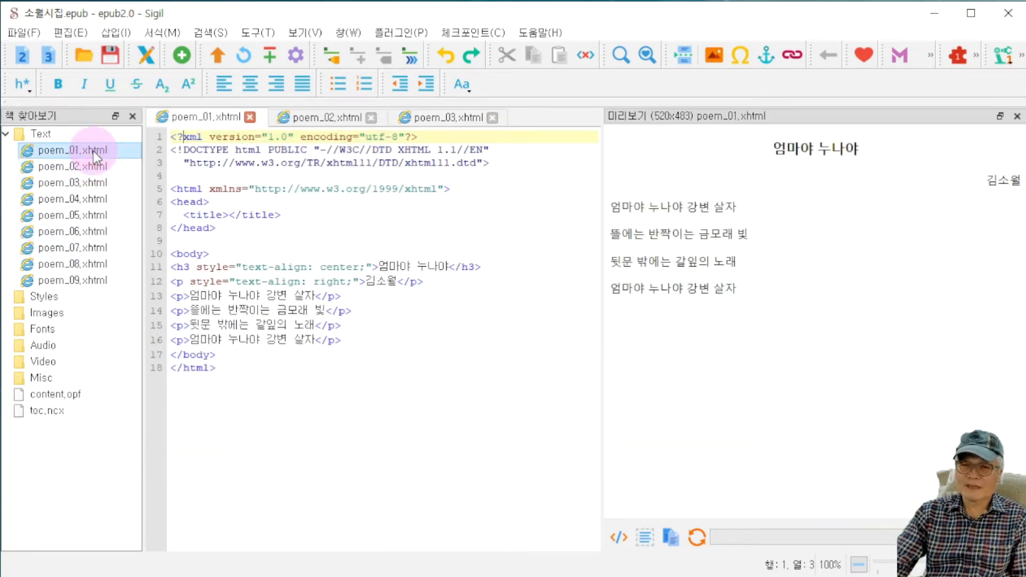
Step: View poem_09.xhtml and poem_06.xhtml from the Text folder, and return to poem_01.xhtml
{"action": "left_click", "coordinate": [85, 277]}
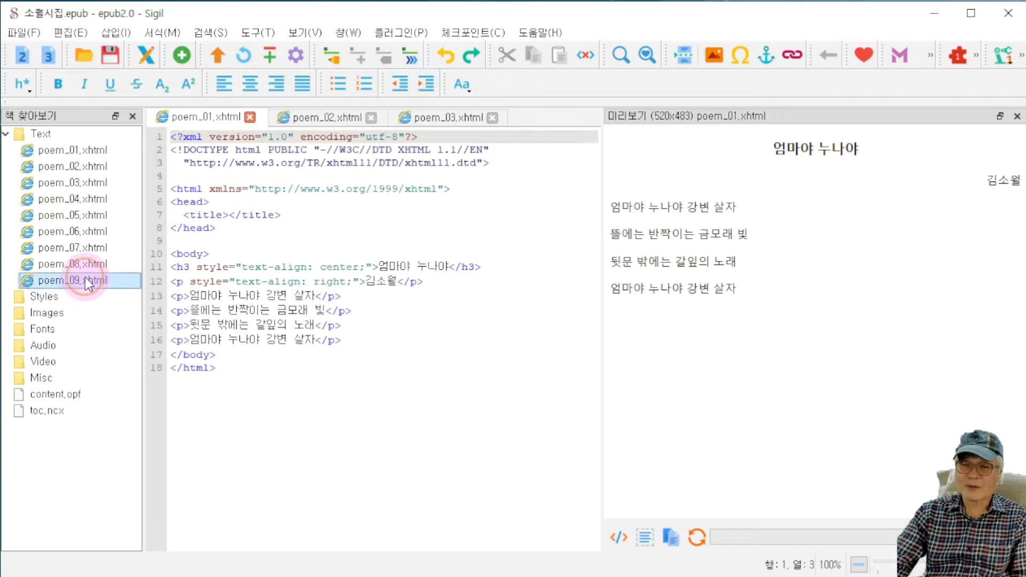
{"action": "double_click", "coordinate": [91, 282]}
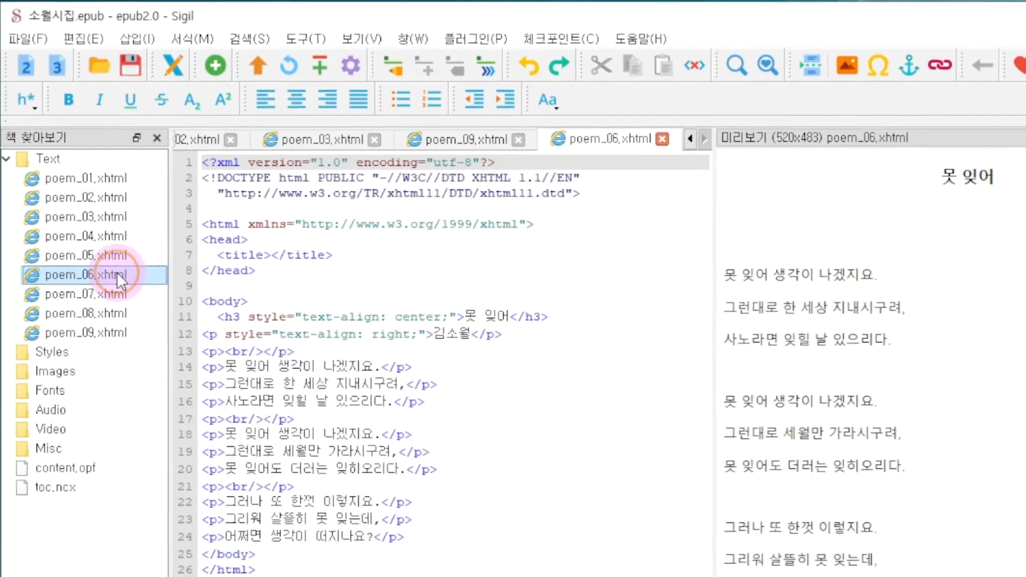
{"action": "left_click", "coordinate": [136, 311]}
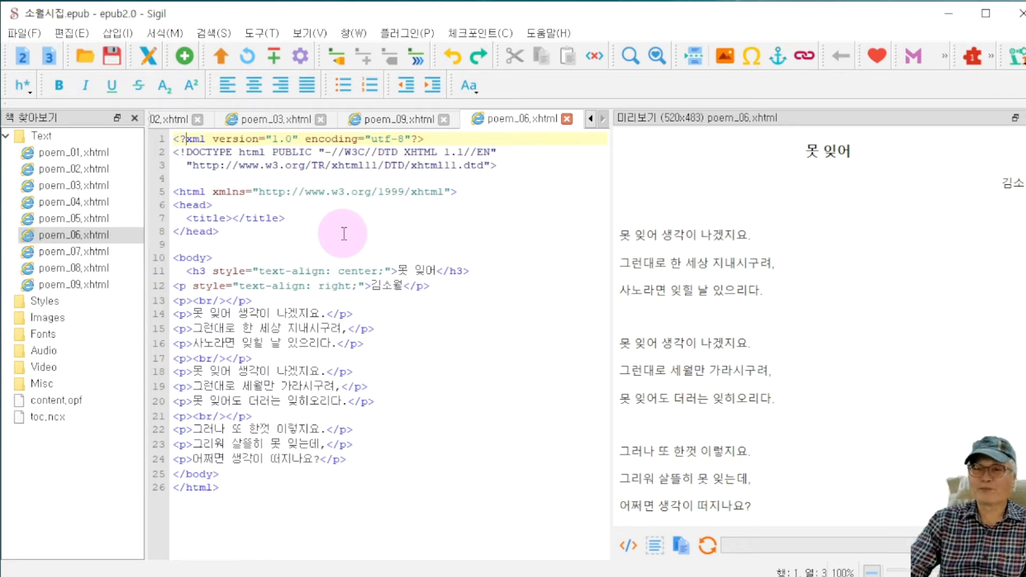
{"action": "double_click", "coordinate": [97, 151]}
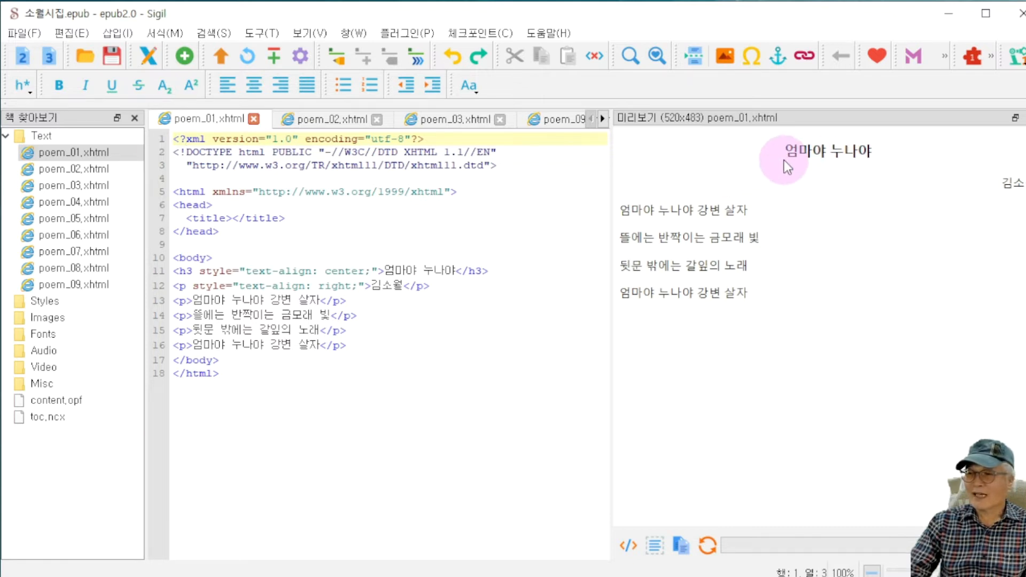
Step: Highlight the h3 tag of the poem title in poem_01.xhtml and its text-align: center style attribute
{"action": "double_click", "coordinate": [185, 270]}
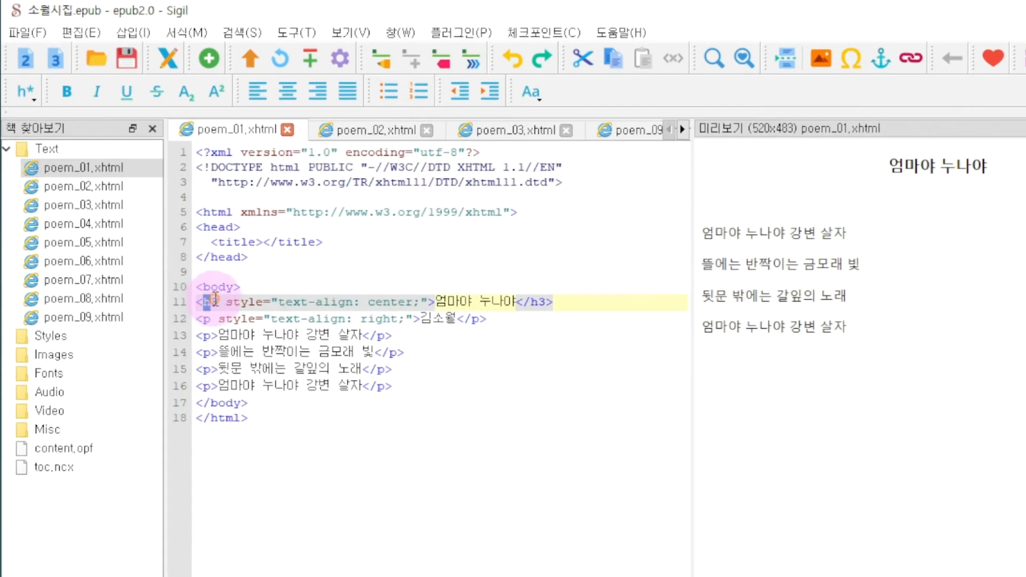
{"action": "left_click_drag", "start_coordinate": [215, 298], "coordinate": [221, 302]}
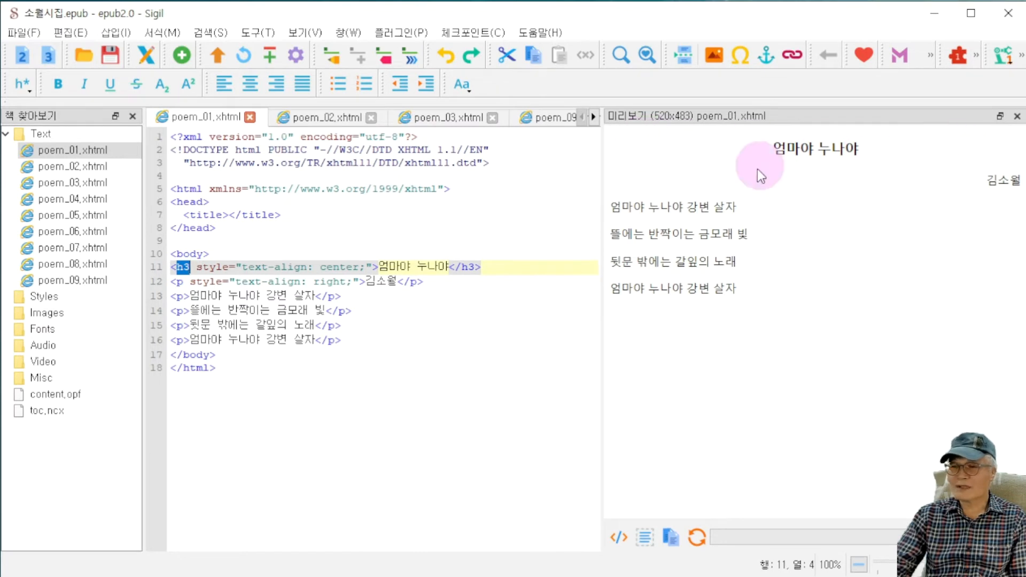
{"action": "left_click_drag", "start_coordinate": [196, 268], "coordinate": [209, 267]}
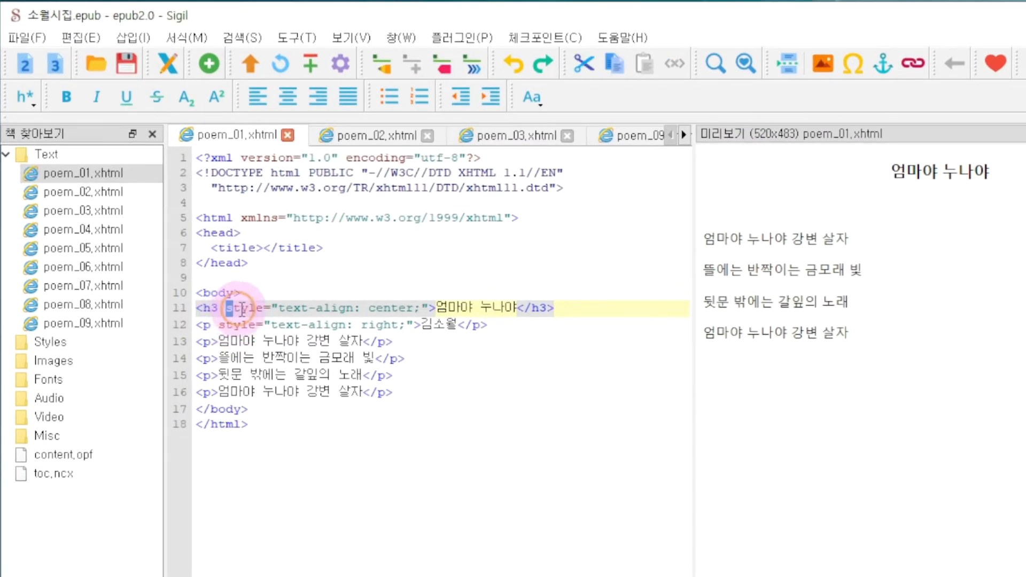
{"action": "left_click_drag", "start_coordinate": [242, 308], "coordinate": [424, 308]}
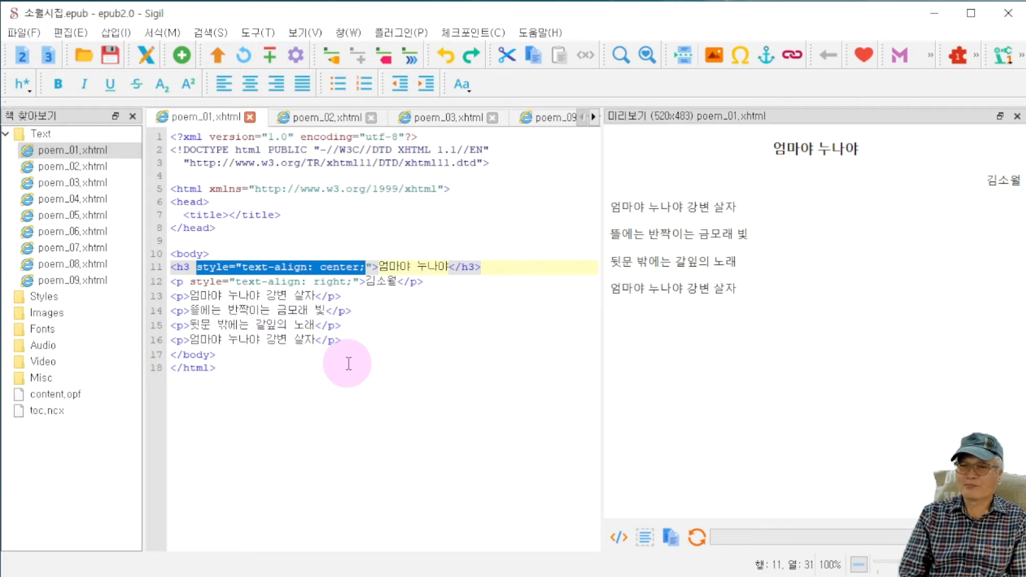
Step: Highlight the body content in lines 11 to 16 of poem_01.xhtml, and place the cursor in the author line
{"action": "left_click_drag", "start_coordinate": [160, 266], "coordinate": [247, 298]}
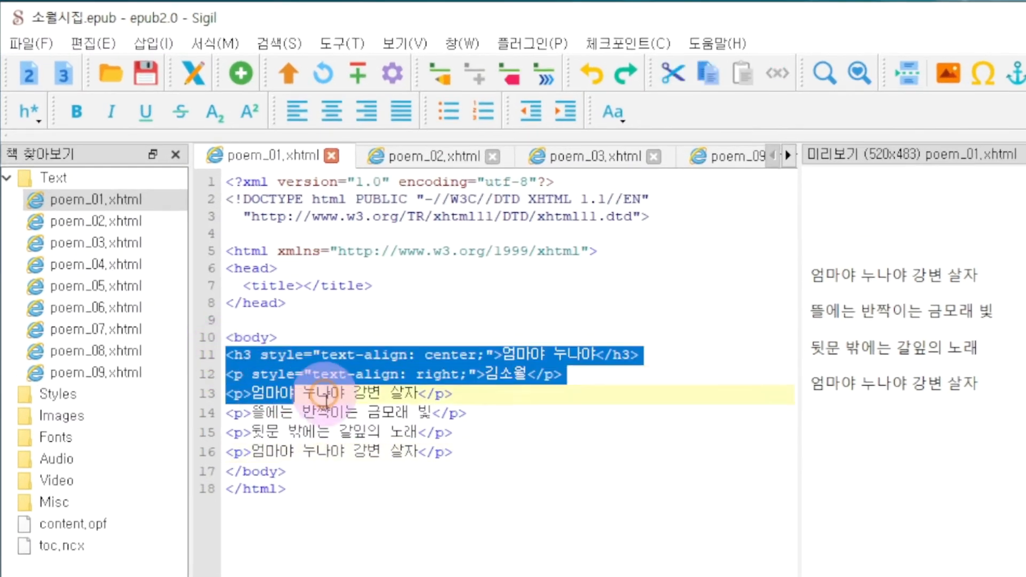
{"action": "left_click_drag", "start_coordinate": [326, 395], "coordinate": [470, 460]}
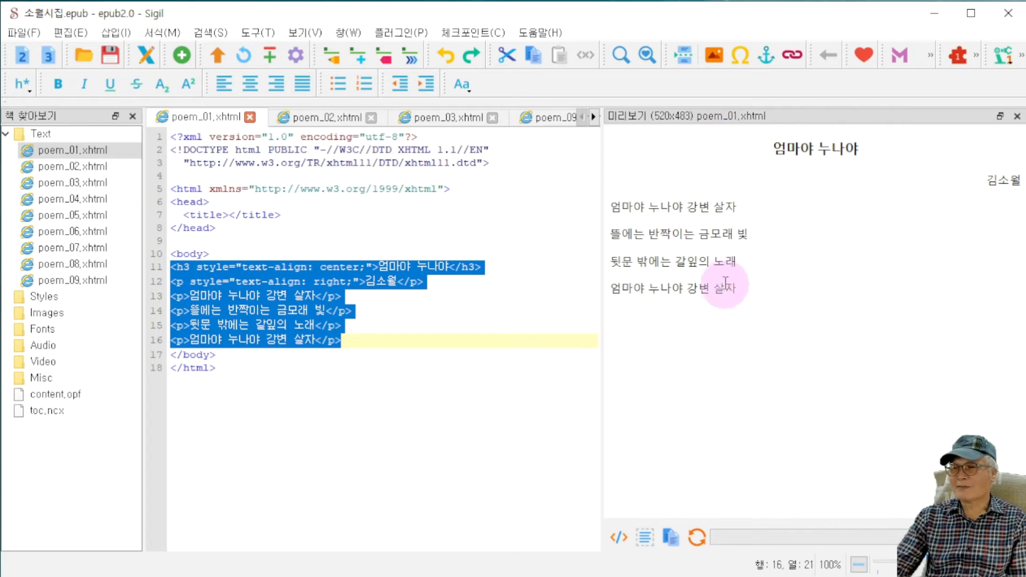
{"action": "left_click", "coordinate": [400, 280]}
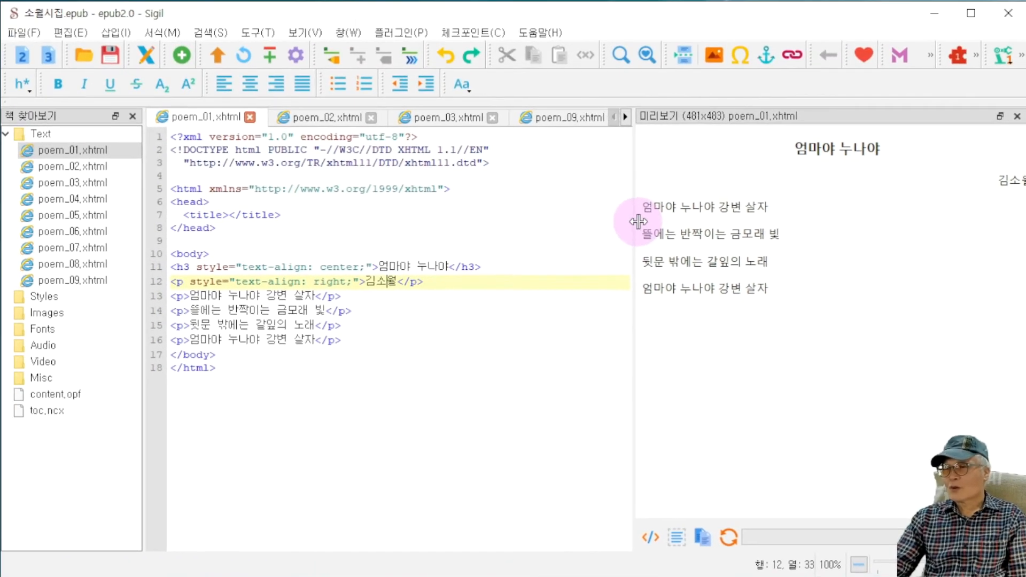
Step: Move the divider between code editor and preview, first narrowing the preview to 300 pixels and finally widening it to 764 pixels
{"action": "left_click_drag", "start_coordinate": [638, 221], "coordinate": [781, 267]}
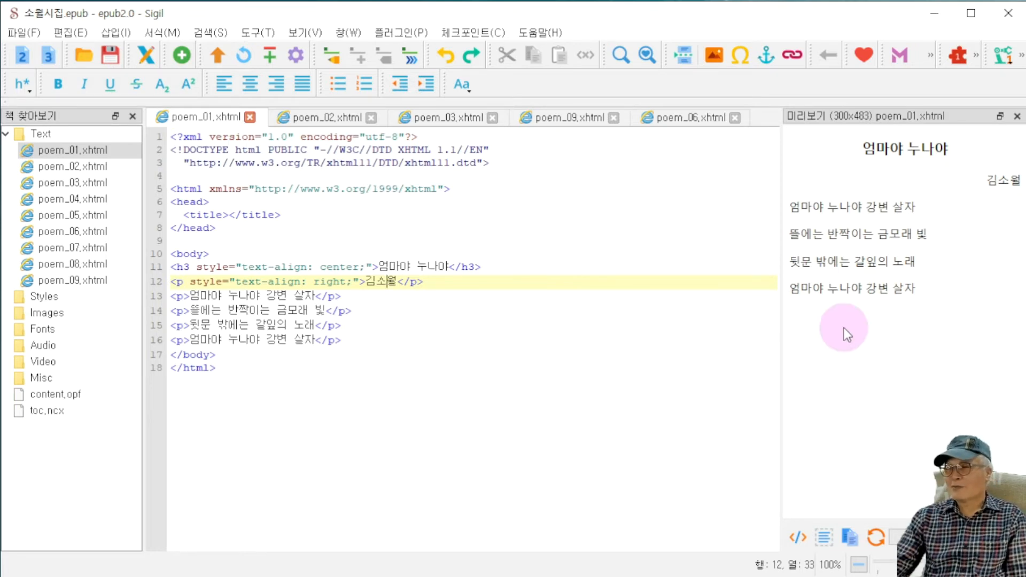
{"action": "left_click_drag", "start_coordinate": [781, 269], "coordinate": [696, 260]}
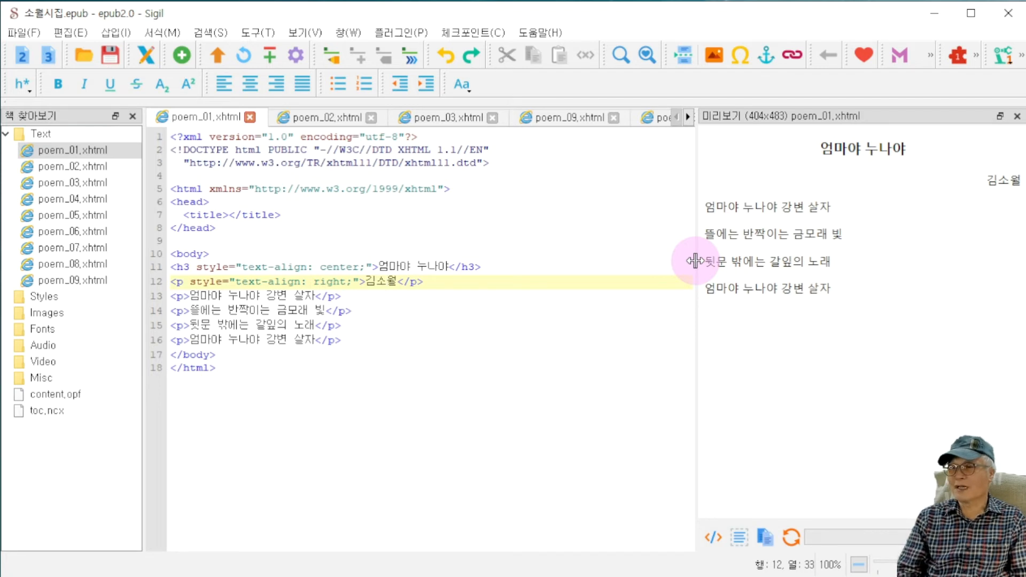
{"action": "left_click_drag", "start_coordinate": [695, 261], "coordinate": [402, 270]}
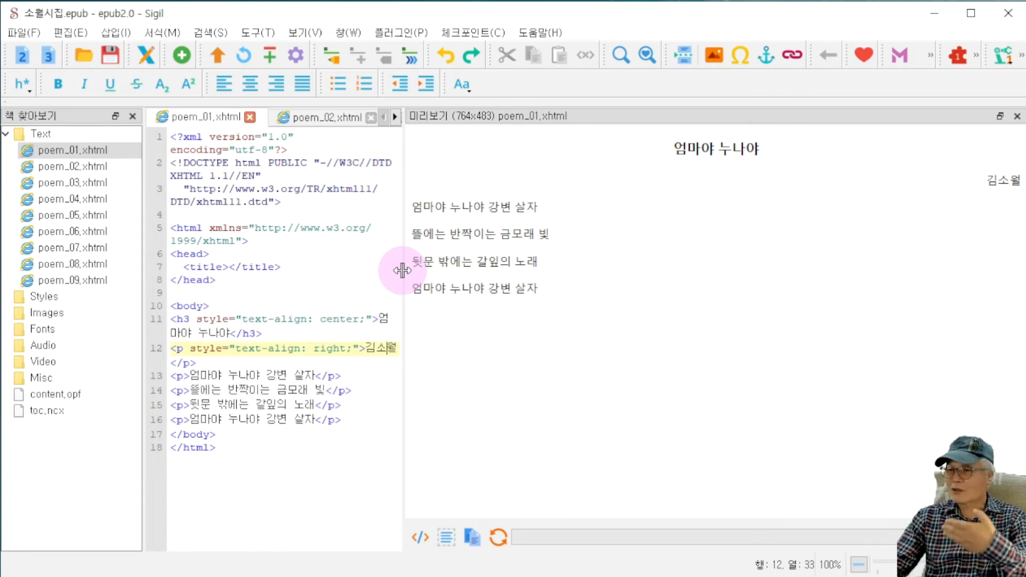
Step: Narrow the preview to 520 pixels, and briefly highlight the body content in lines 11 to 16 of poem_01.xhtml
{"action": "left_click_drag", "start_coordinate": [403, 270], "coordinate": [602, 283]}
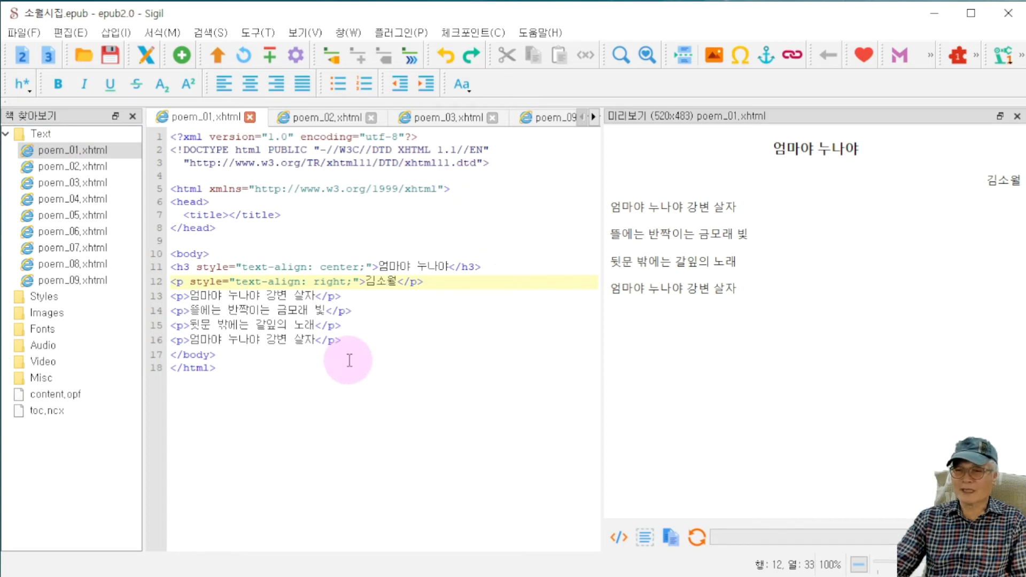
{"action": "left_click", "coordinate": [170, 267]}
{"action": "left_click_drag", "start_coordinate": [170, 267], "coordinate": [360, 343]}
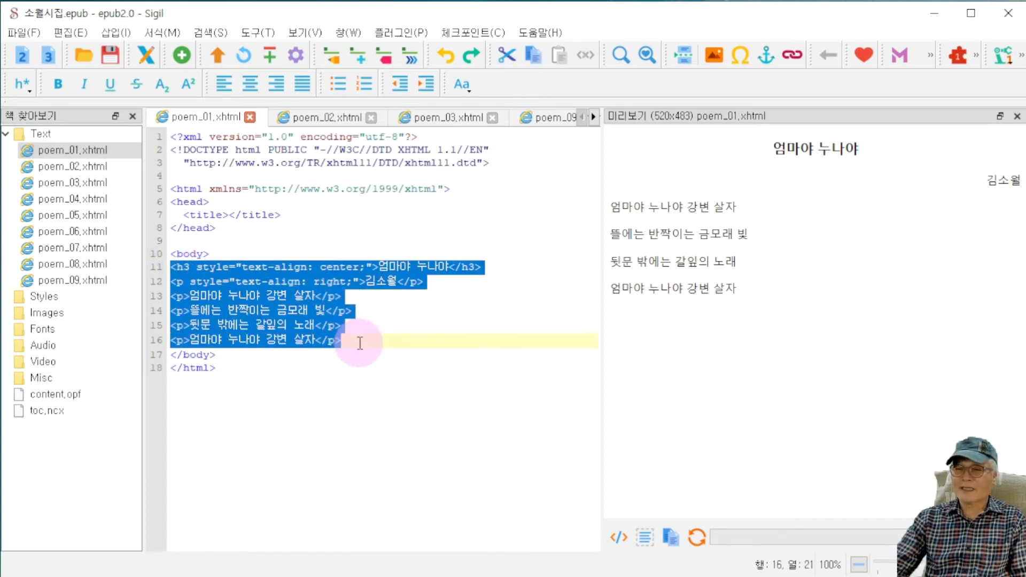
{"action": "left_click", "coordinate": [405, 342]}
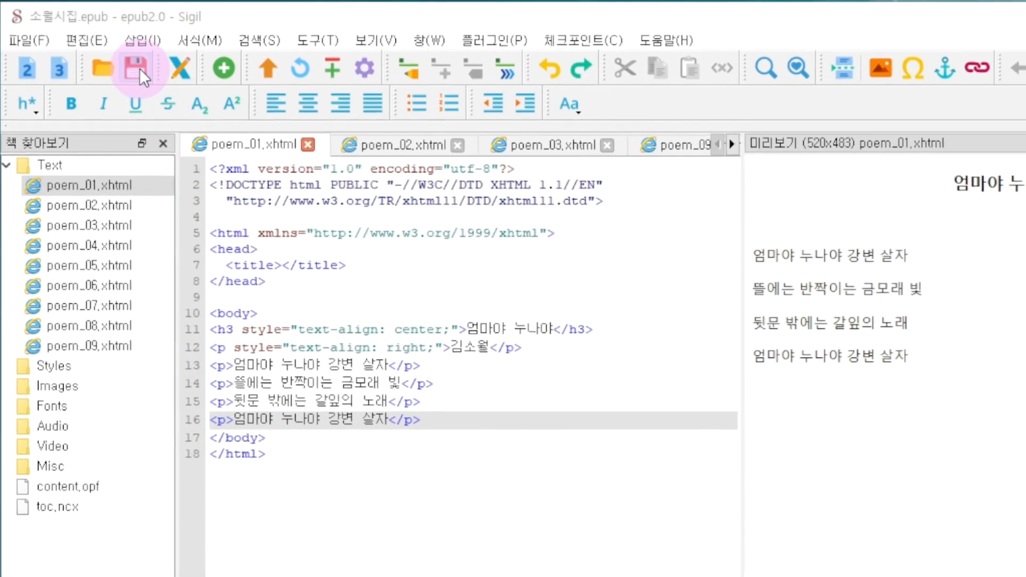
Step: Save the e-book, and move the text cursor to the start and back to the end of line 16 in poem_01.xhtml
{"action": "left_click", "coordinate": [139, 68]}
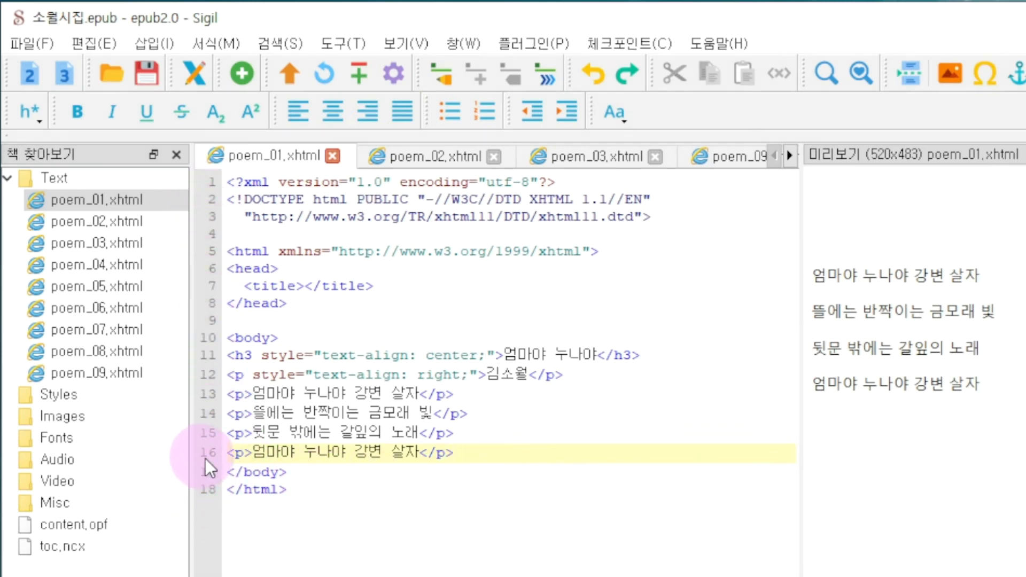
{"action": "left_click", "coordinate": [458, 453]}
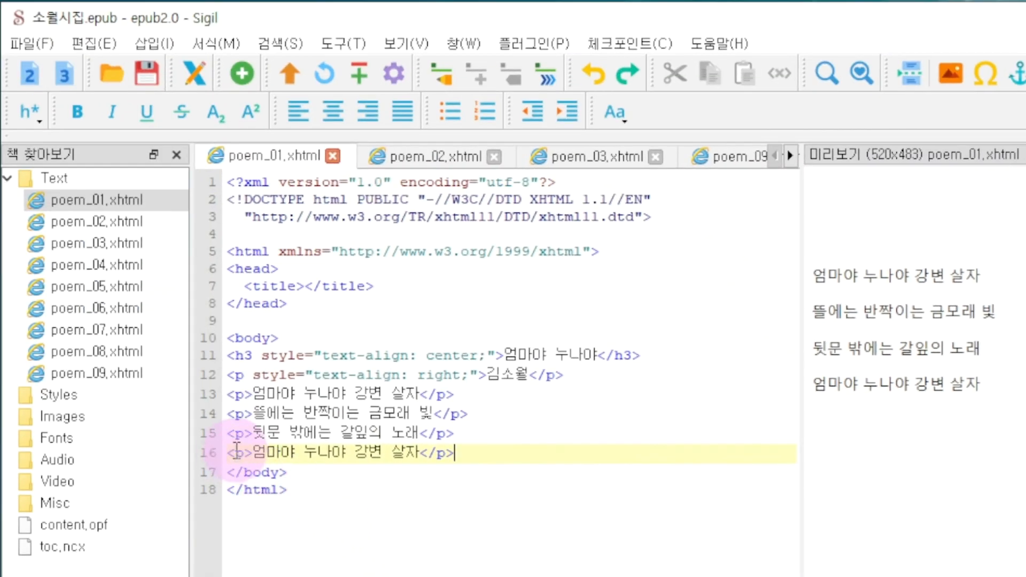
{"action": "left_click", "coordinate": [227, 453]}
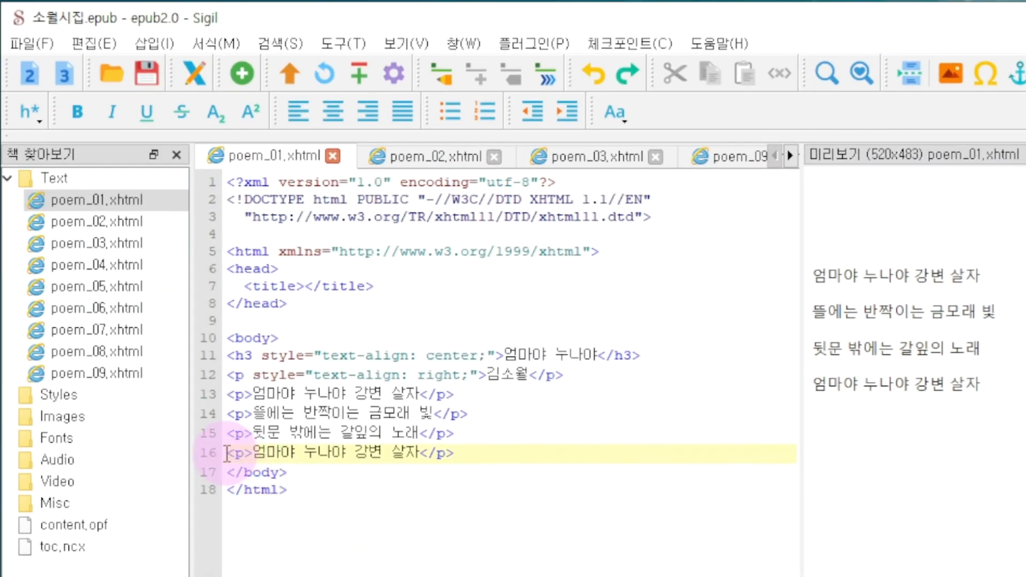
{"action": "left_click", "coordinate": [227, 453]}
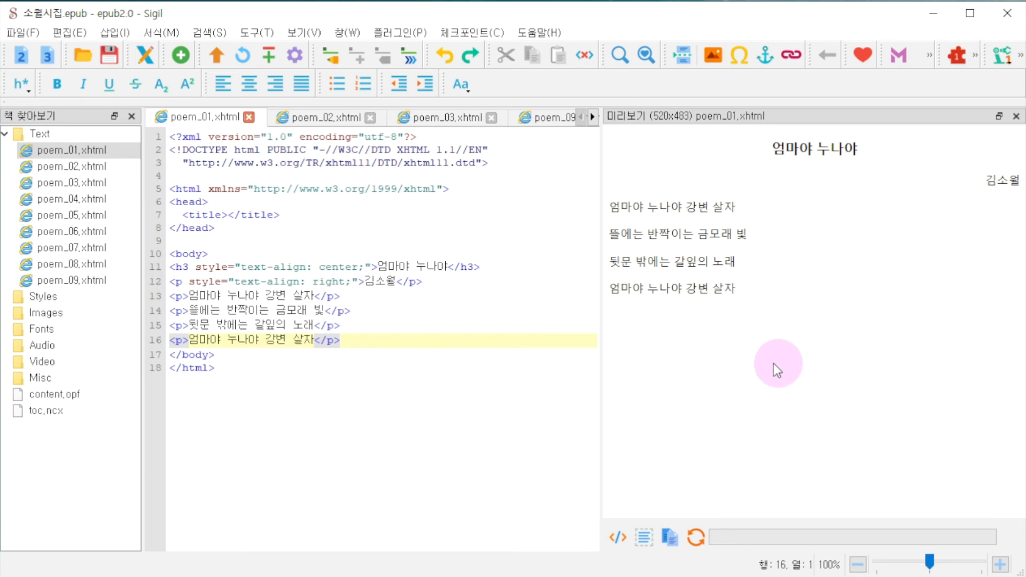
{"action": "left_click", "coordinate": [395, 339]}
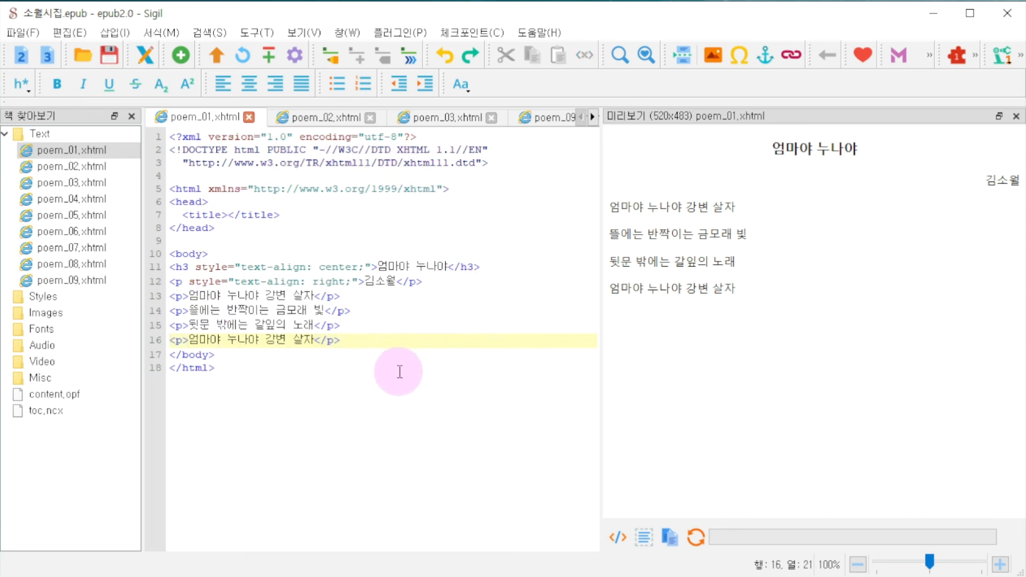
Step: Enlarge the code editor text of poem_01.xhtml in 10% increments to 140%
{"action": "left_click", "coordinate": [999, 565]}
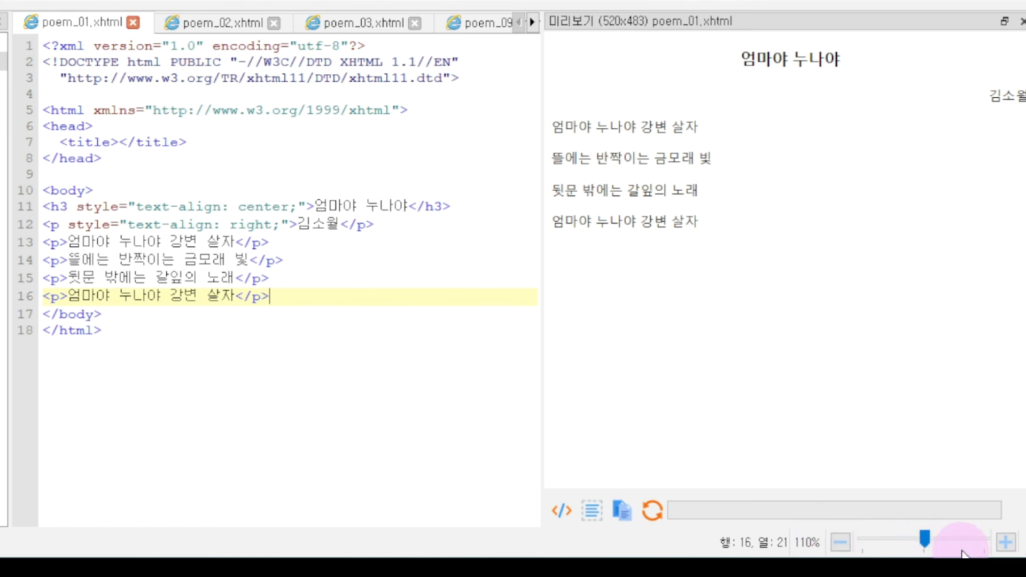
{"action": "left_click", "coordinate": [1005, 543]}
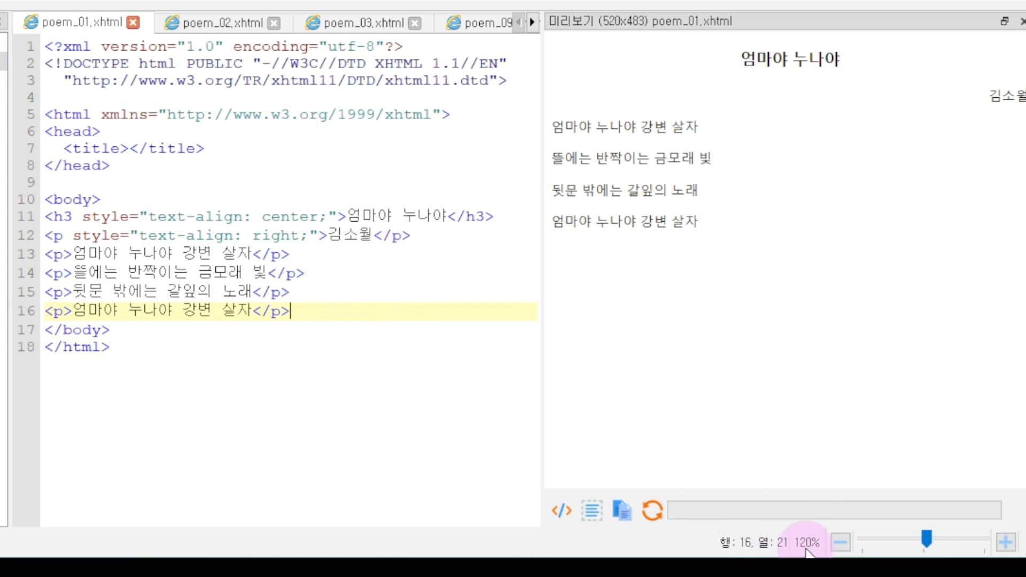
{"action": "left_click", "coordinate": [1005, 544]}
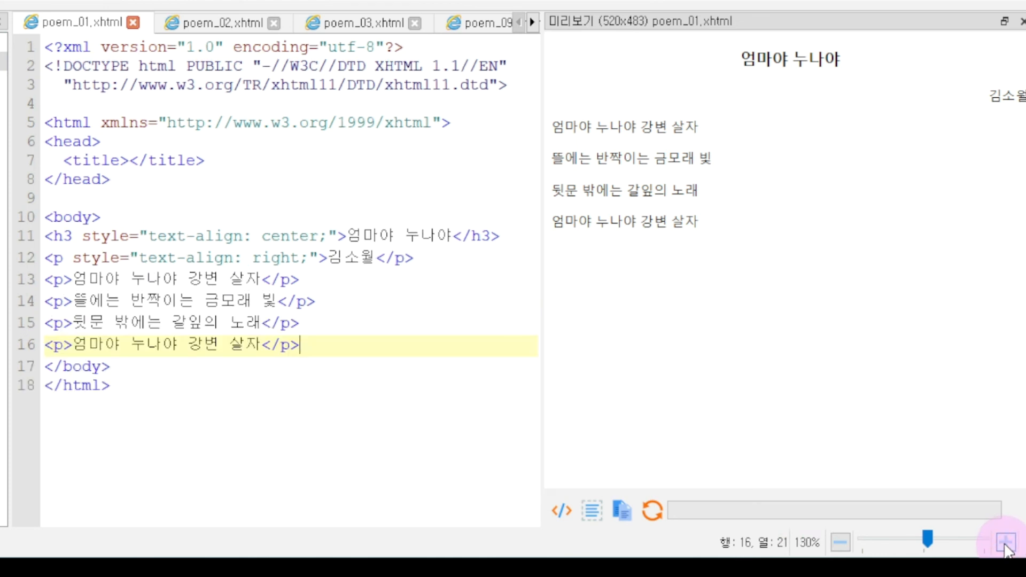
{"action": "left_click", "coordinate": [1004, 544]}
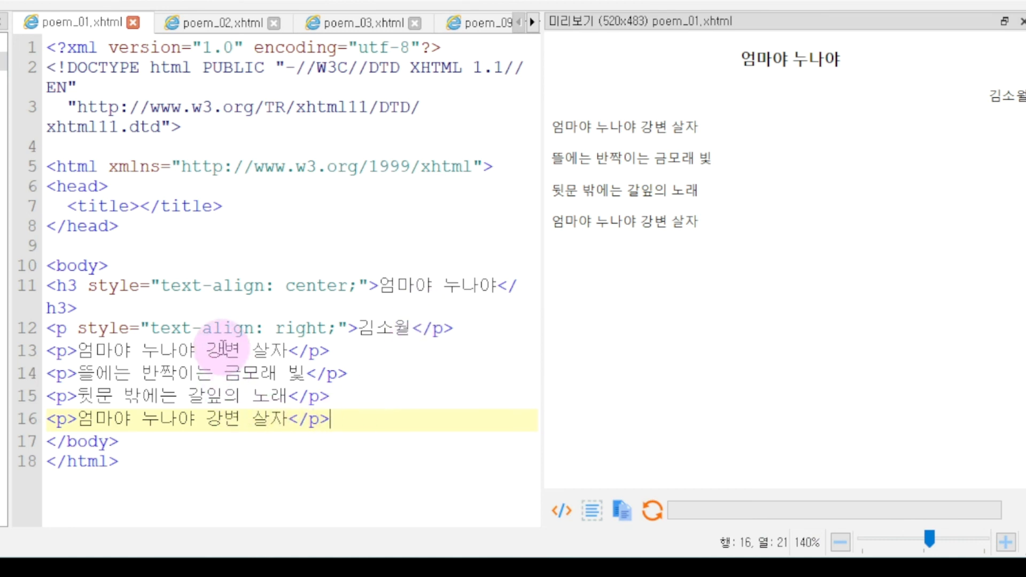
Step: Reduce the code editor zoom back to 100%
{"action": "left_click", "coordinate": [840, 543]}
{"action": "left_click", "coordinate": [840, 544]}
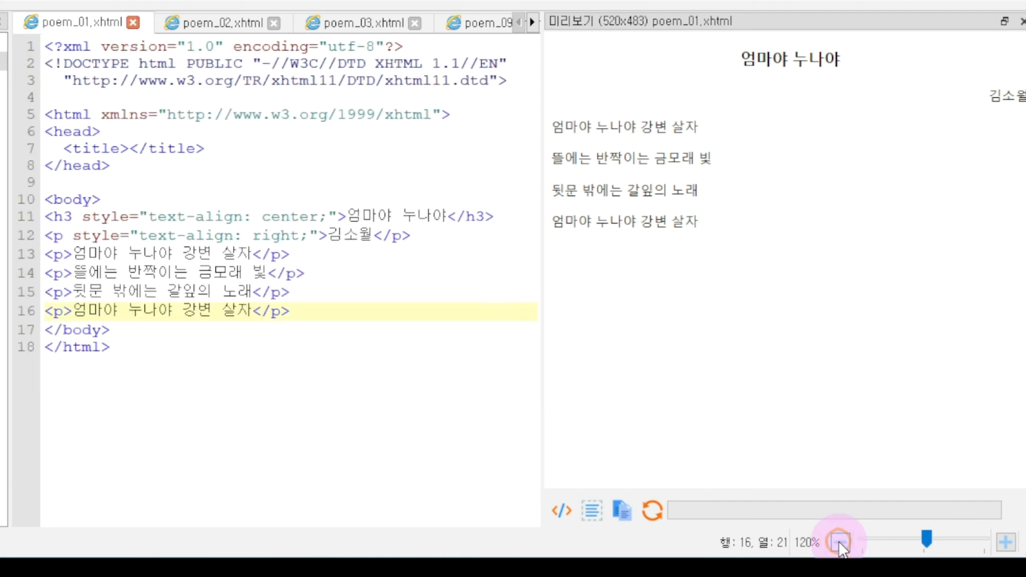
{"action": "left_click", "coordinate": [839, 544]}
{"action": "left_click", "coordinate": [840, 544]}
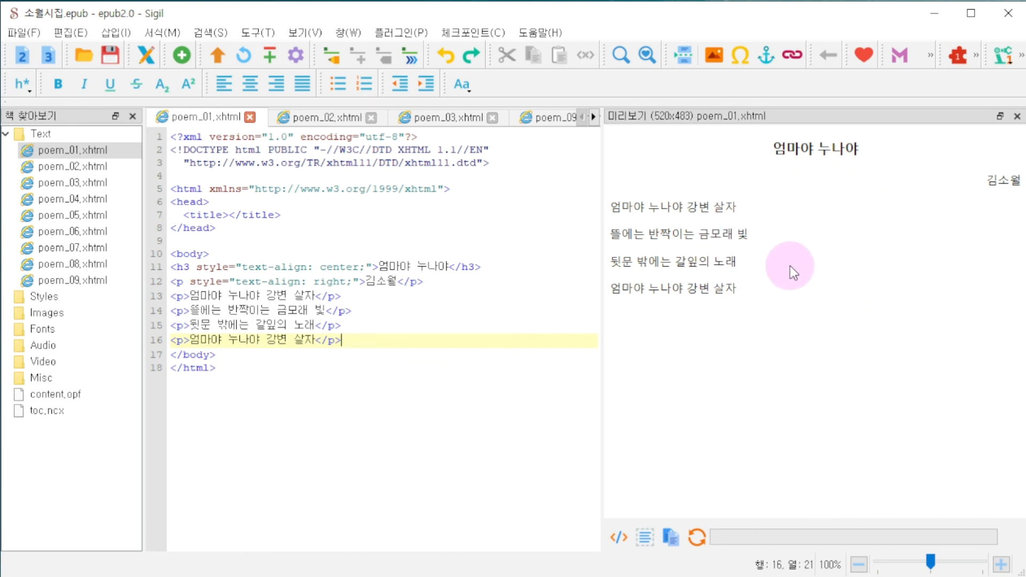
Step: Switch focus to the preview of poem_01.xhtml and enlarge its zoom to 130%
{"action": "left_click", "coordinate": [801, 248]}
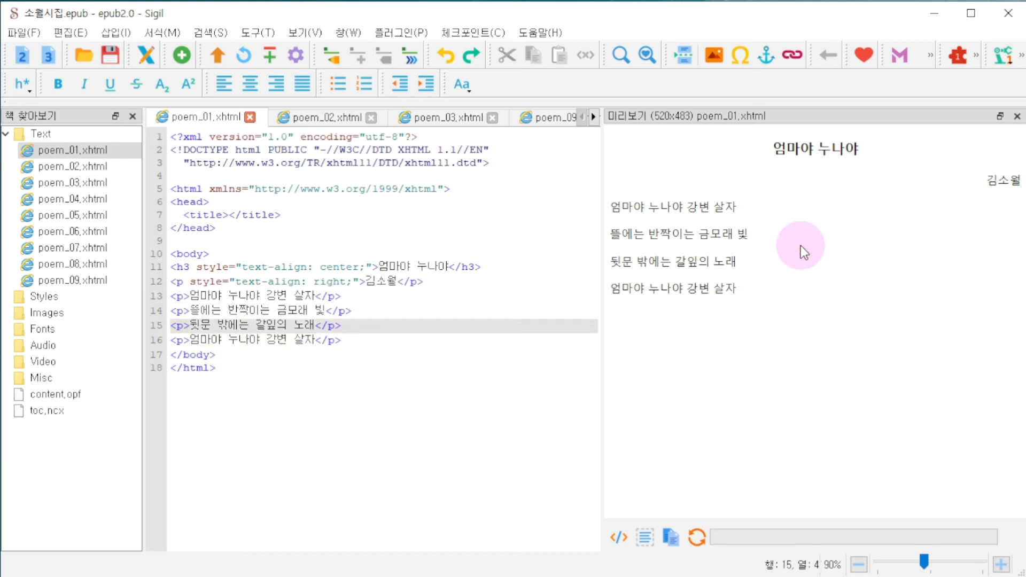
{"action": "left_click", "coordinate": [1001, 565]}
{"action": "left_click", "coordinate": [1000, 565]}
{"action": "left_click", "coordinate": [1001, 564]}
{"action": "left_click", "coordinate": [1001, 565]}
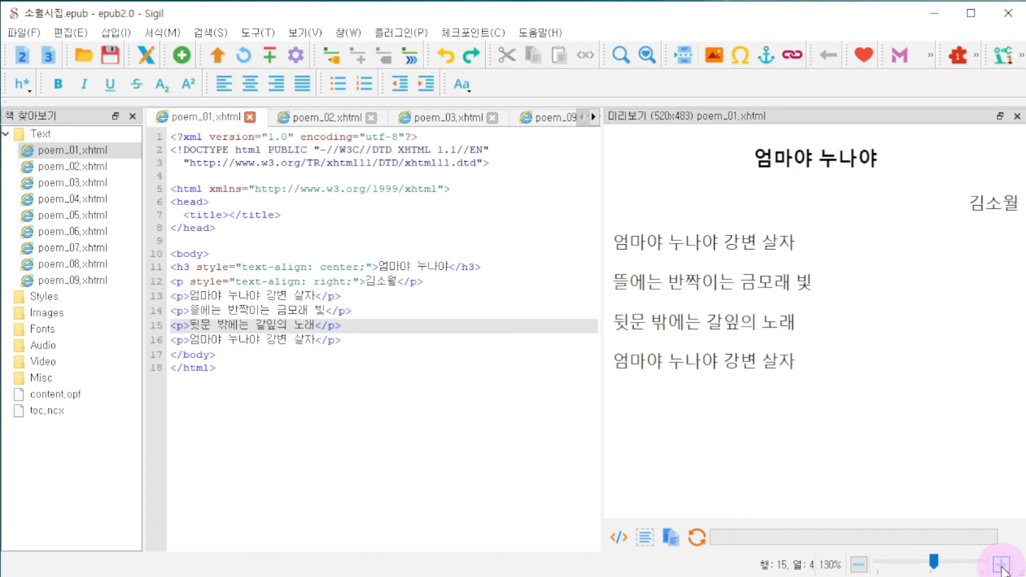
Step: Reduce the preview zoom to 100%
{"action": "left_click", "coordinate": [858, 565]}
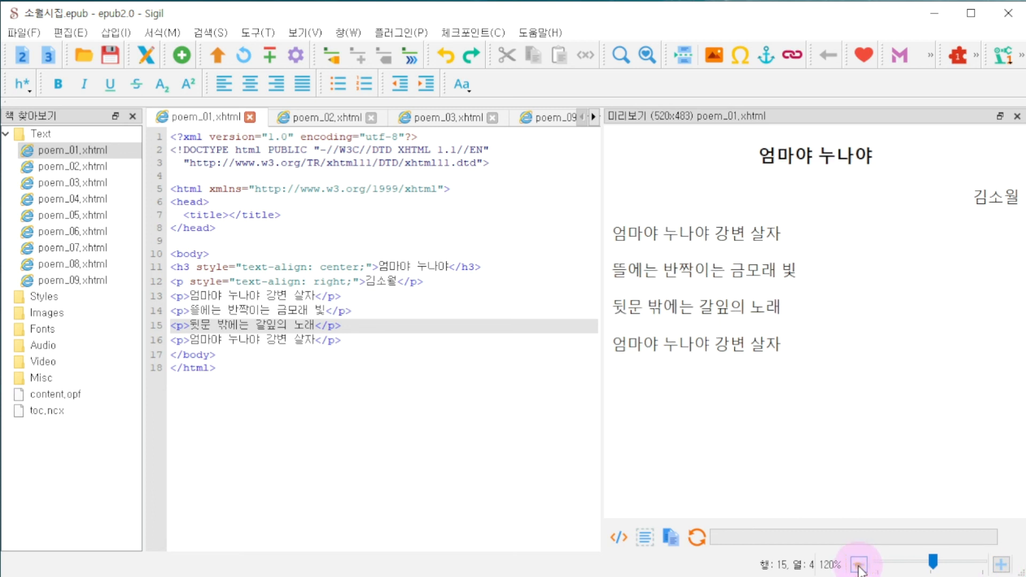
{"action": "left_click", "coordinate": [859, 564]}
{"action": "left_click", "coordinate": [858, 565]}
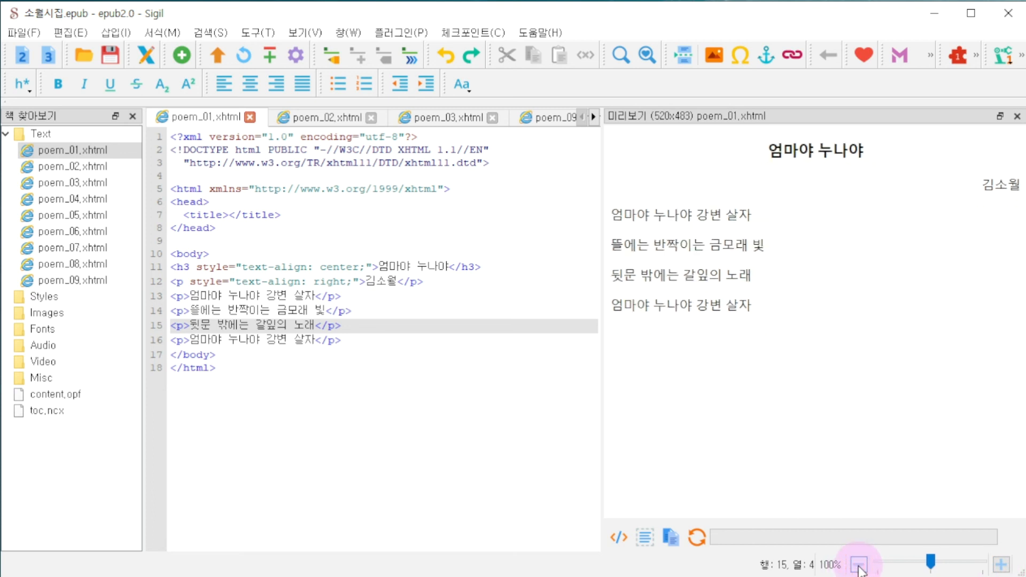